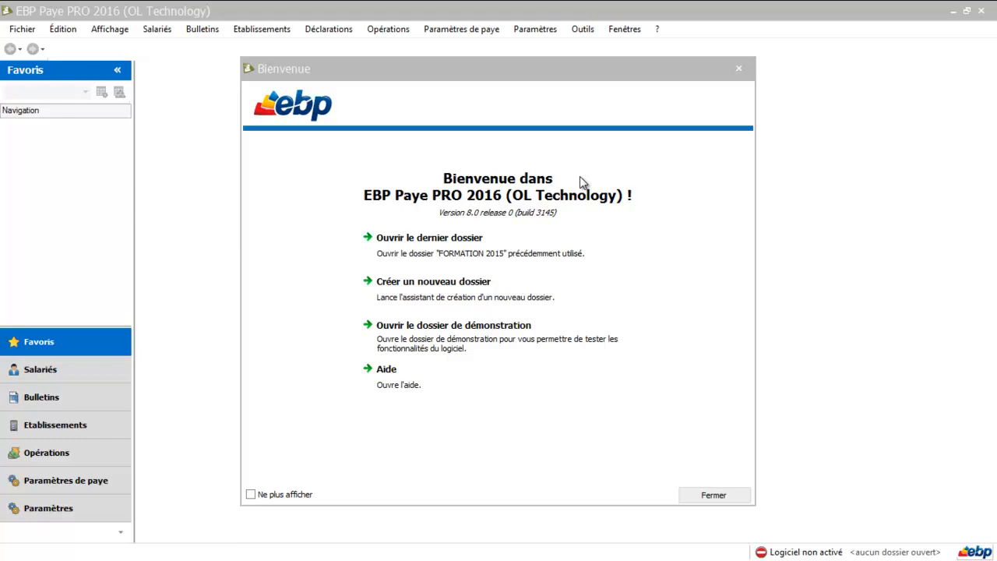
Start a new folder, pass the welcome page and include only the EBP Paye application.
{"action": "left_click", "coordinate": [434, 286]}
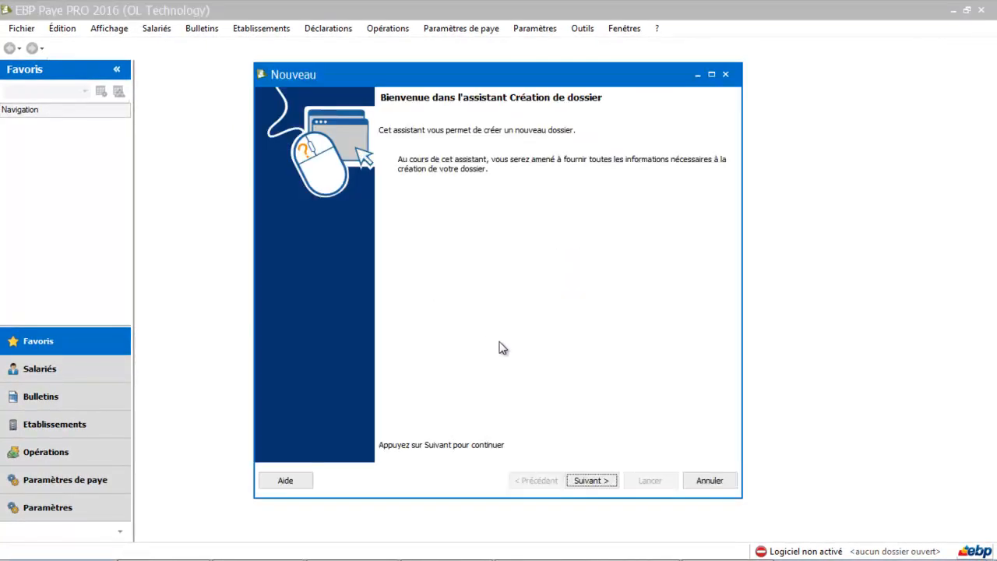
{"action": "left_click", "coordinate": [597, 481]}
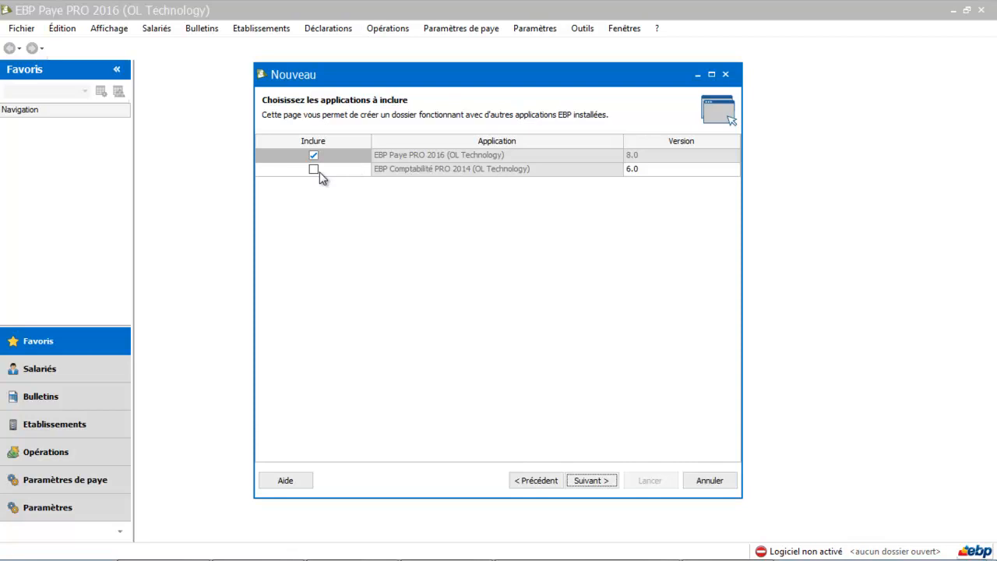
{"action": "left_click", "coordinate": [585, 480]}
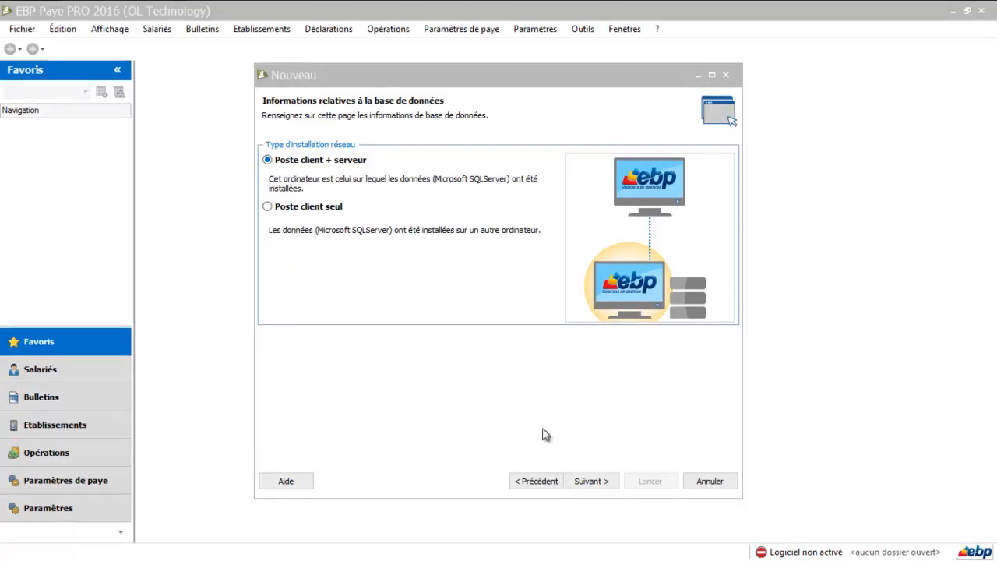
Keep 'Poste client + serveur', name the folder 'formation ebp paye 2016', and skip data recovery.
{"action": "left_click", "coordinate": [590, 486]}
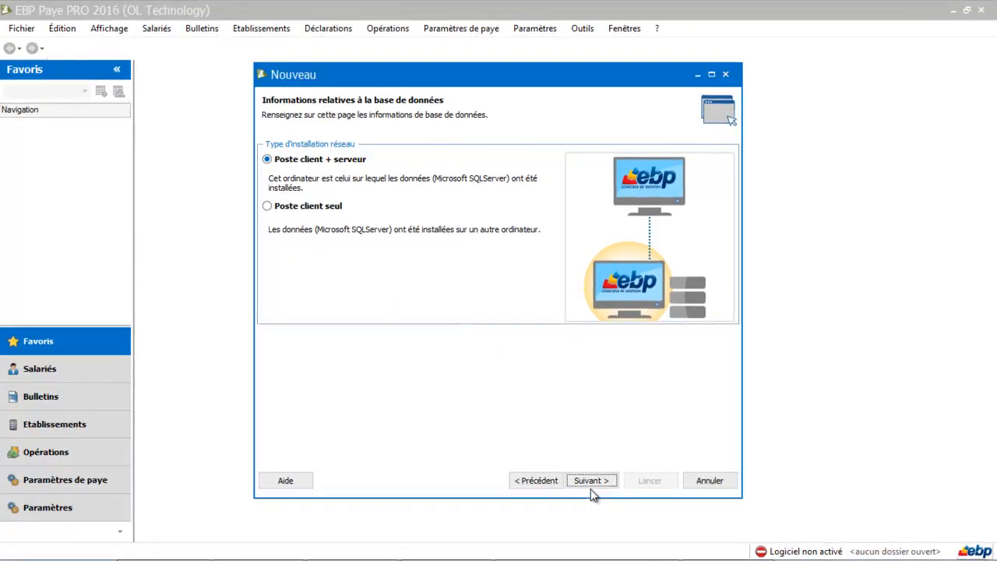
{"action": "left_click", "coordinate": [353, 155]}
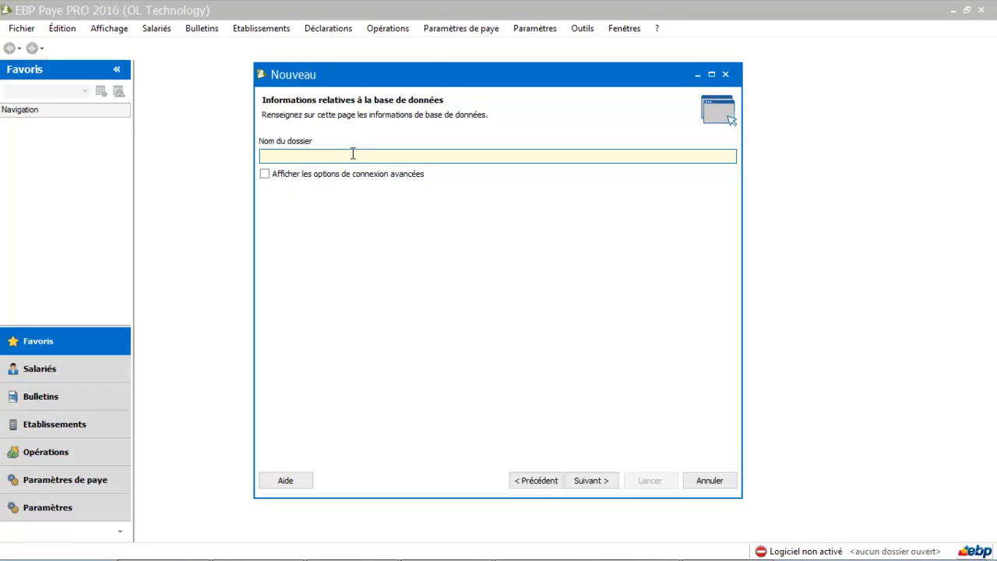
{"action": "type", "text": "formation ebp paye 2016"}
{"action": "left_click", "coordinate": [587, 482]}
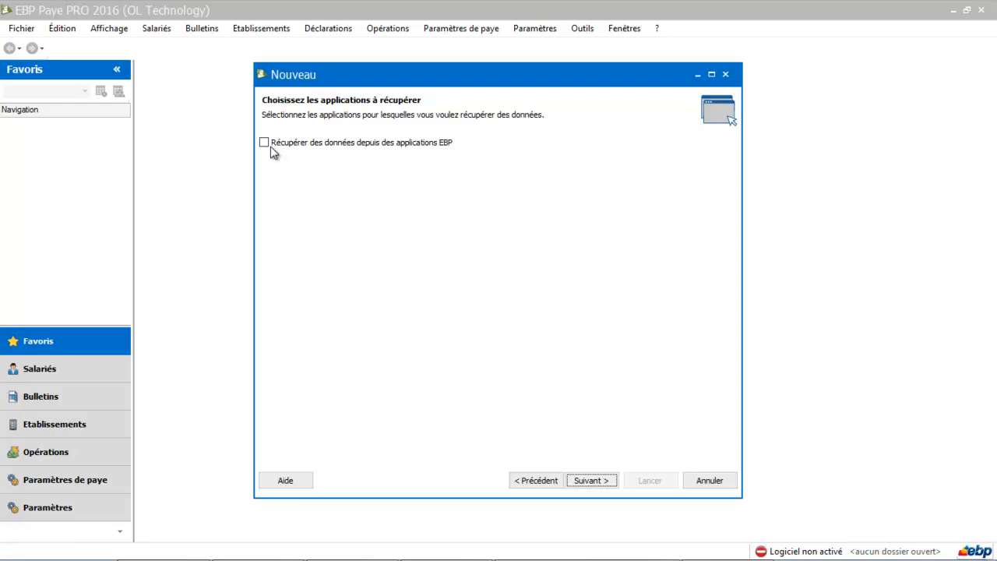
{"action": "left_click", "coordinate": [591, 481]}
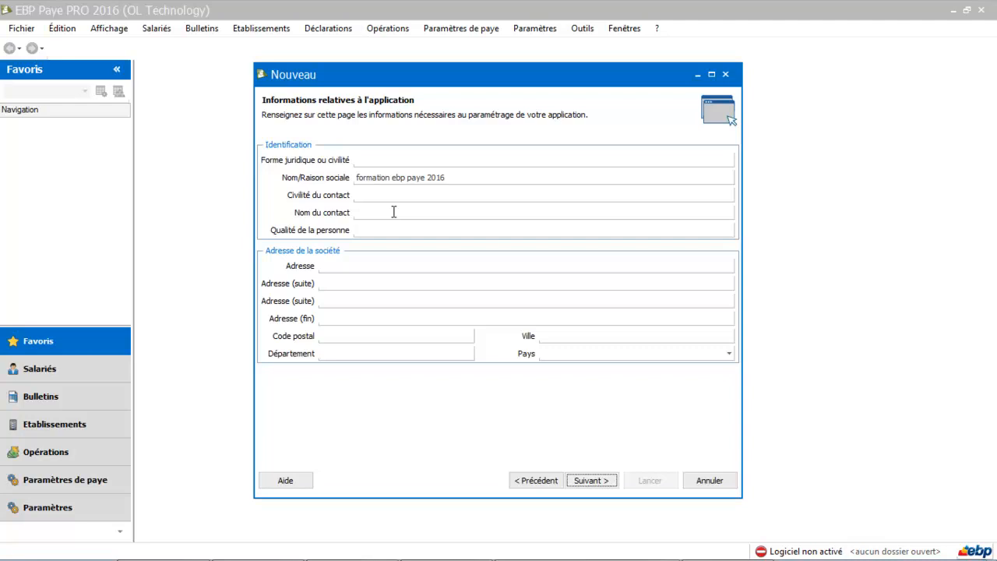
{"action": "left_click", "coordinate": [364, 268]}
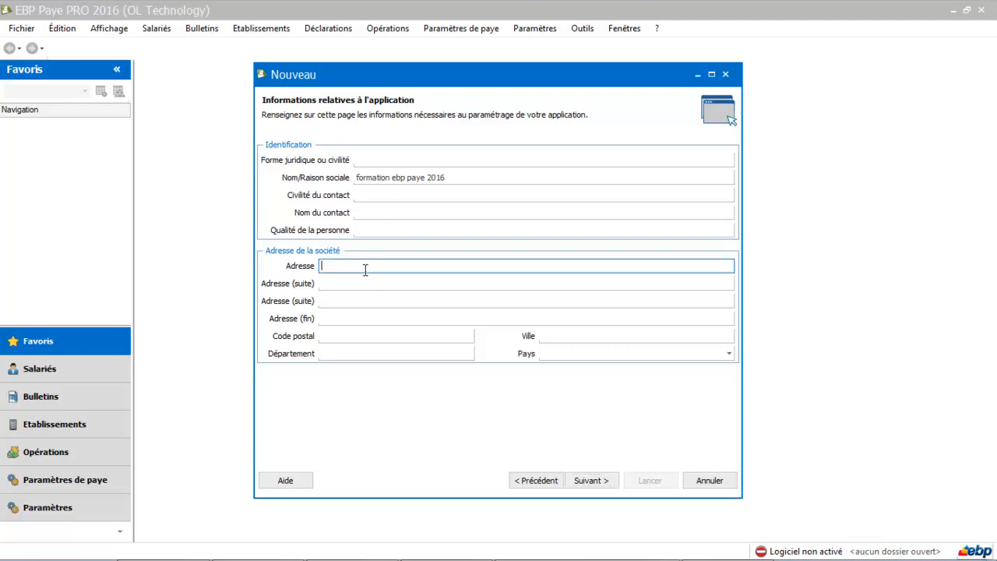
{"action": "type", "text": "48"}
{"action": "key", "text": "BackSpace"}
{"action": "key", "text": "BackSpace"}
{"action": "key", "text": "BackSpace"}
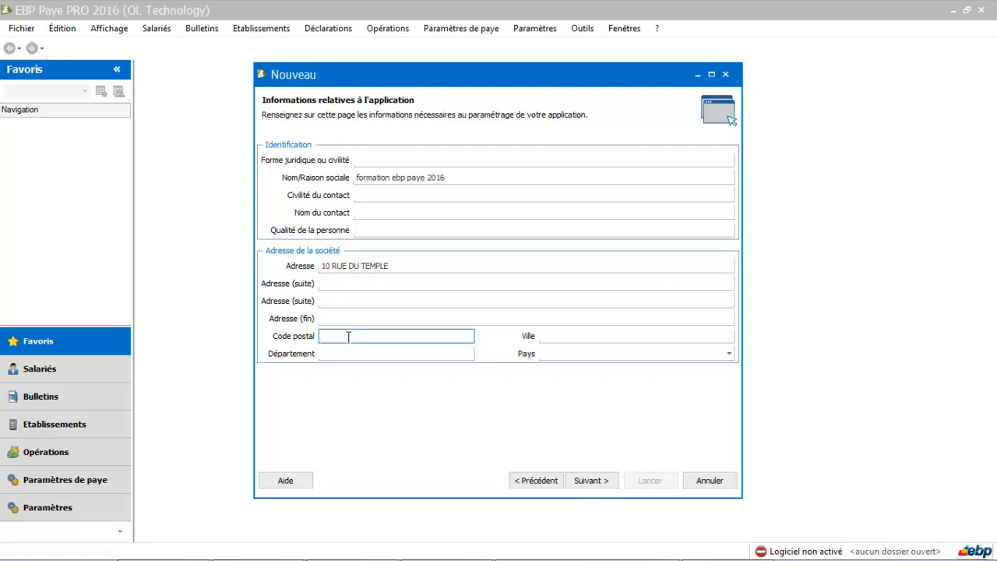
{"action": "type", "text": "31000"}
{"action": "left_click", "coordinate": [678, 340]}
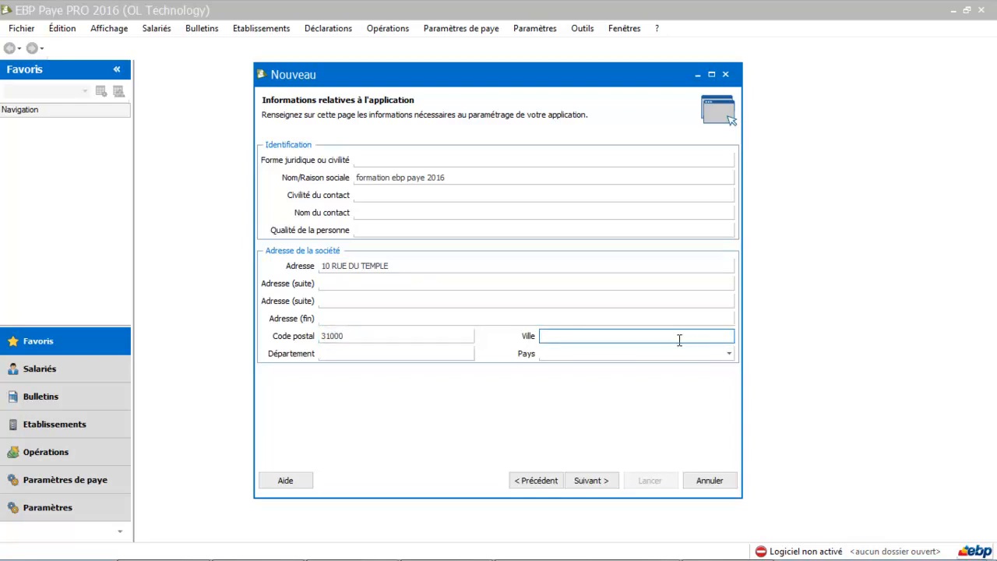
{"action": "type", "text": "TOULOUSE"}
{"action": "key", "text": "Tab"}
{"action": "left_click", "coordinate": [590, 480]}
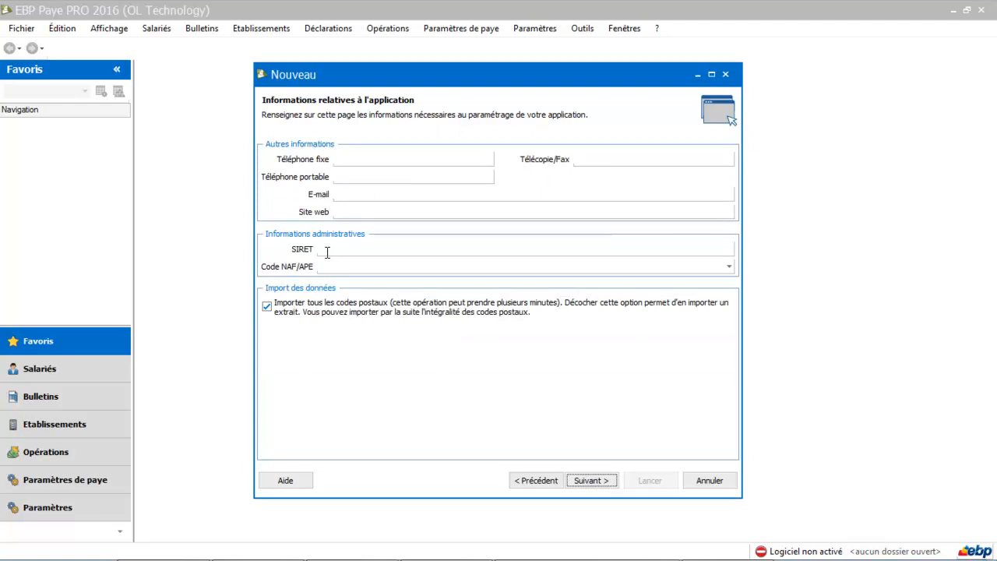
Import only a postal-code extract, then enter the company's SIREN and main establishment NIC.
{"action": "left_click", "coordinate": [267, 307]}
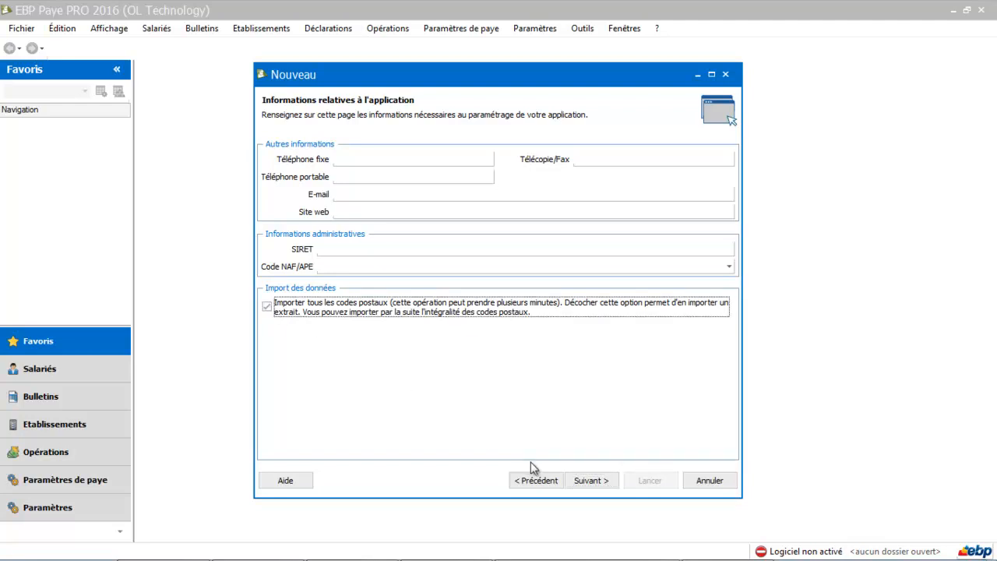
{"action": "left_click", "coordinate": [583, 482]}
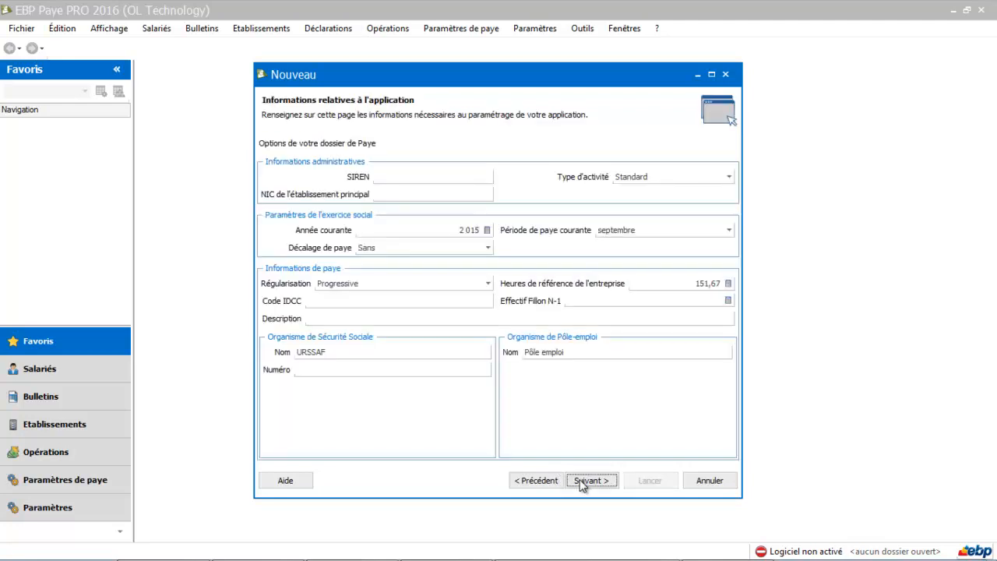
{"action": "left_click", "coordinate": [395, 176]}
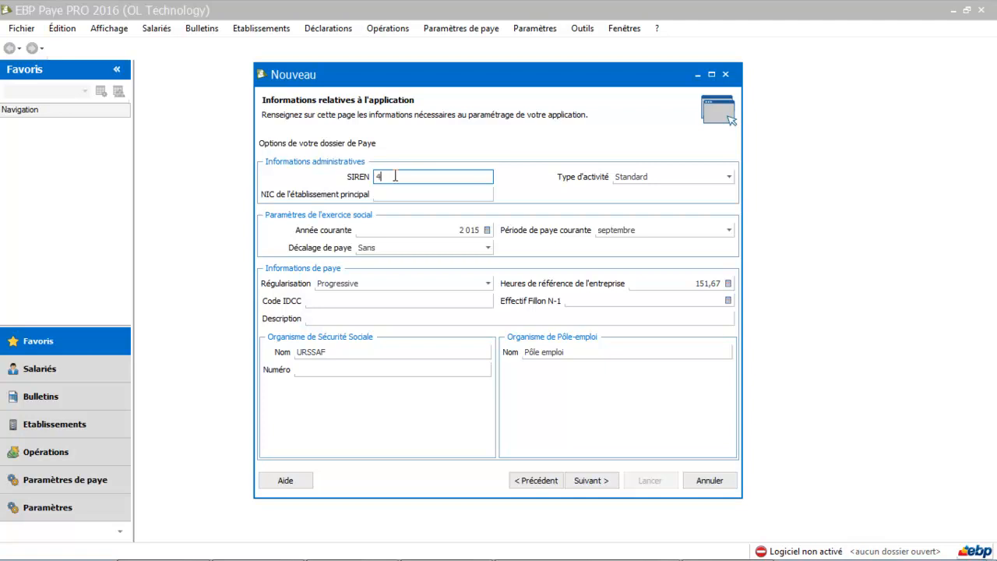
{"action": "left_click", "coordinate": [427, 195]}
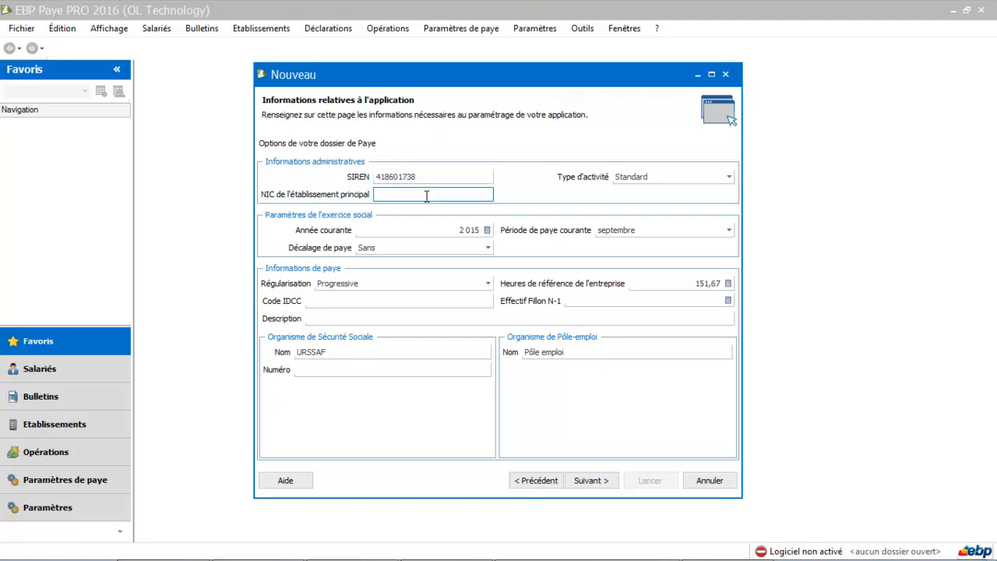
{"action": "type", "text": "00051"}
{"action": "left_click", "coordinate": [645, 178]}
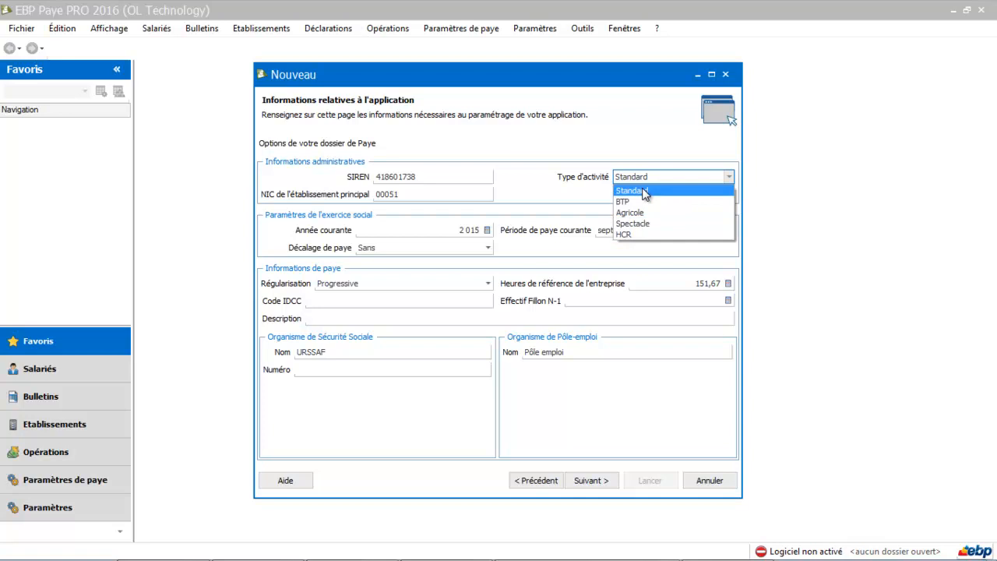
Keep the Standard activity type and choose janvier as the current pay period.
{"action": "left_click", "coordinate": [643, 191]}
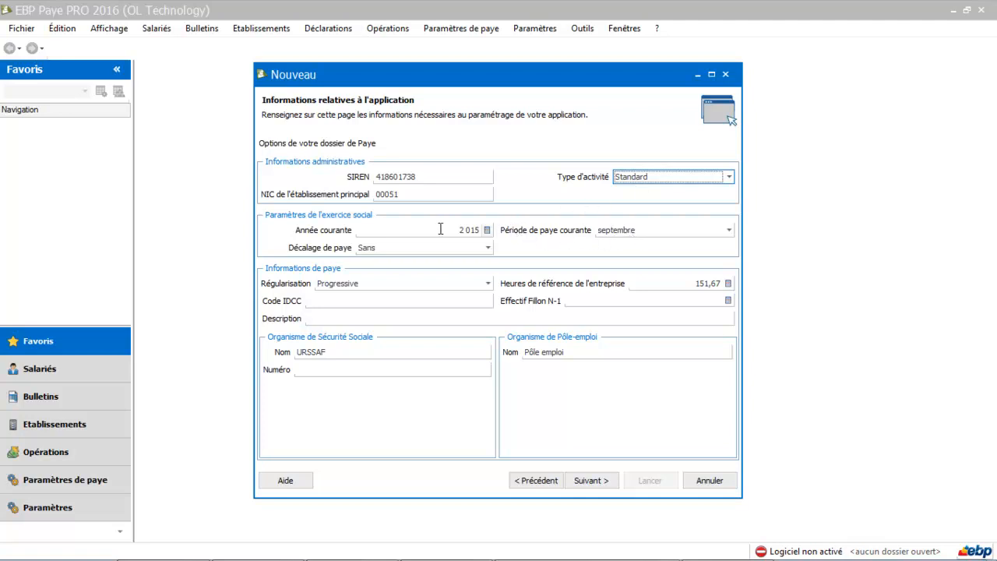
{"action": "left_click", "coordinate": [606, 231]}
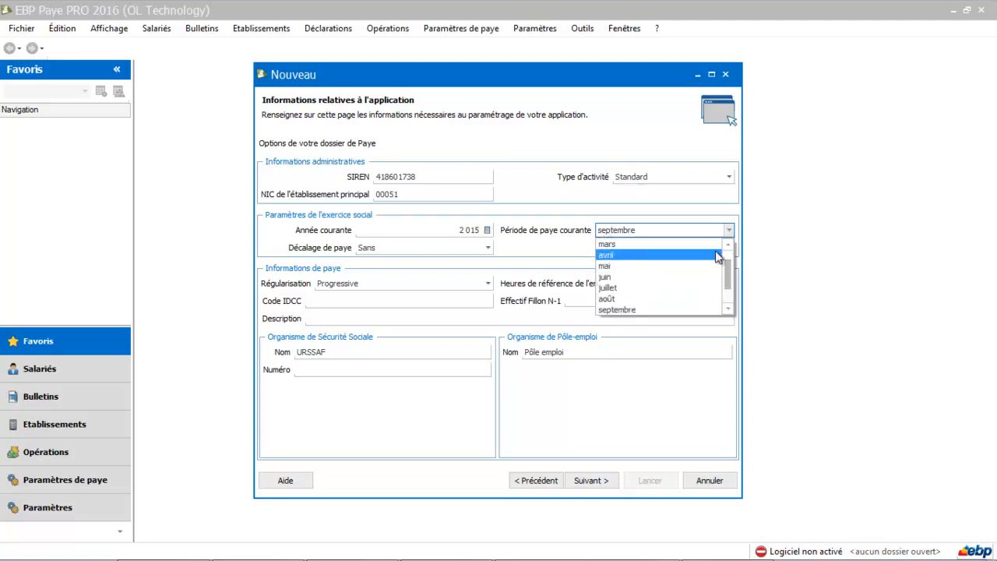
{"action": "left_click_drag", "start_coordinate": [726, 270], "coordinate": [726, 255]}
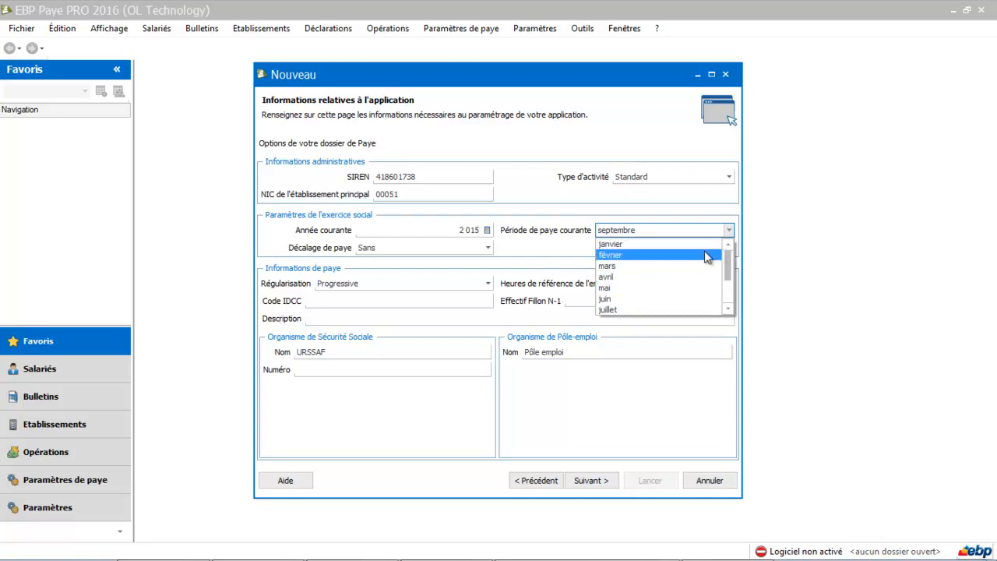
{"action": "left_click", "coordinate": [687, 243]}
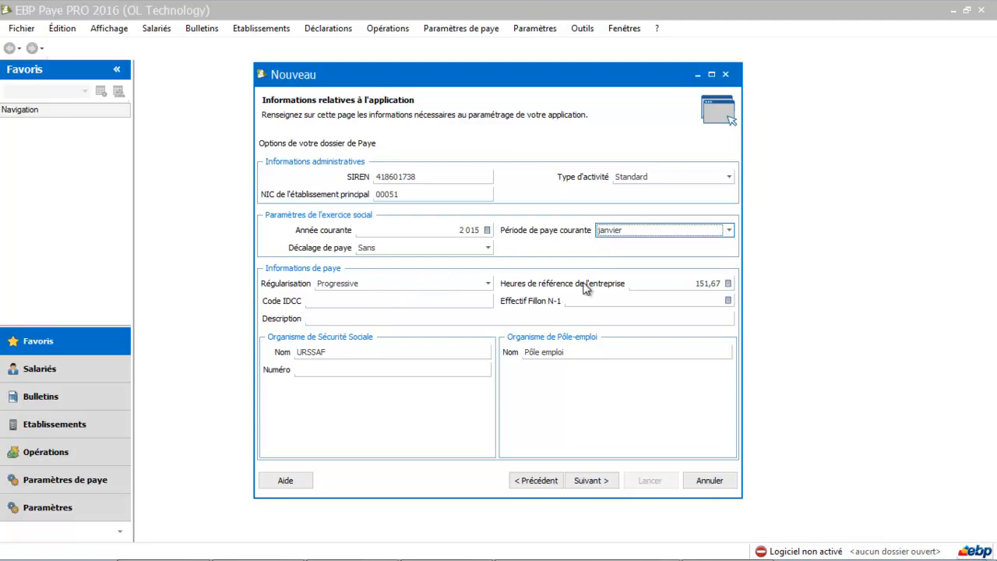
{"action": "left_click", "coordinate": [405, 302]}
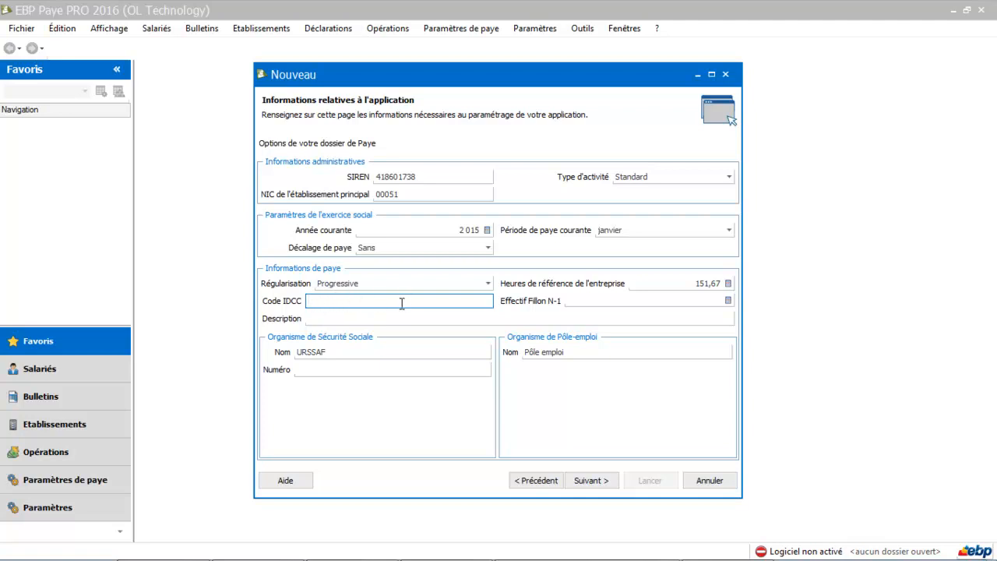
{"action": "left_click", "coordinate": [387, 323]}
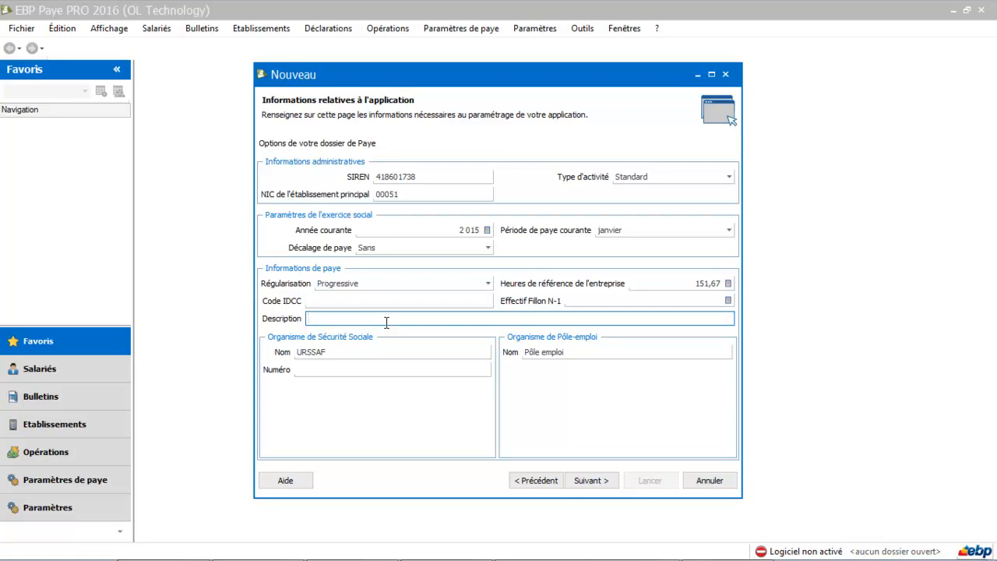
Enter 'Bureau d'étude' as the folder description and adjust the Effectif Fillon N-1 headcount.
{"action": "type", "text": "Bureau d'étude"}
{"action": "left_click", "coordinate": [682, 301]}
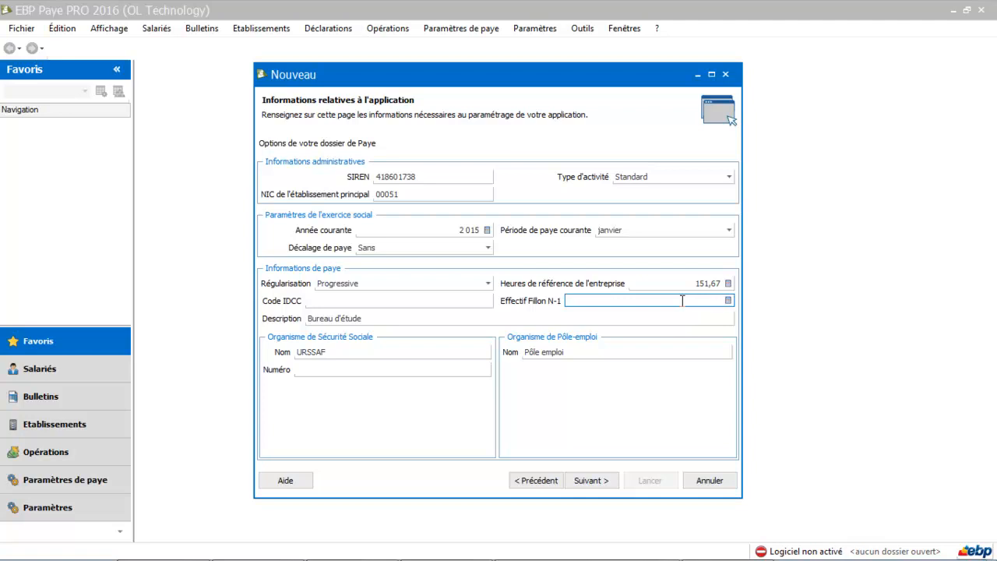
{"action": "type", "text": "0"}
{"action": "key", "text": "BackSpace"}
{"action": "left_click", "coordinate": [298, 371]}
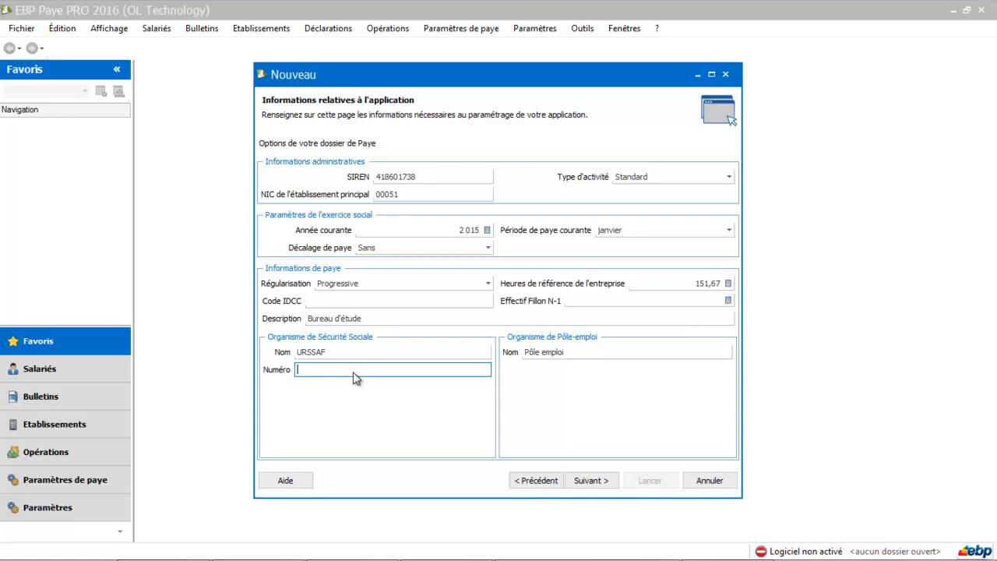
{"action": "left_click", "coordinate": [591, 483]}
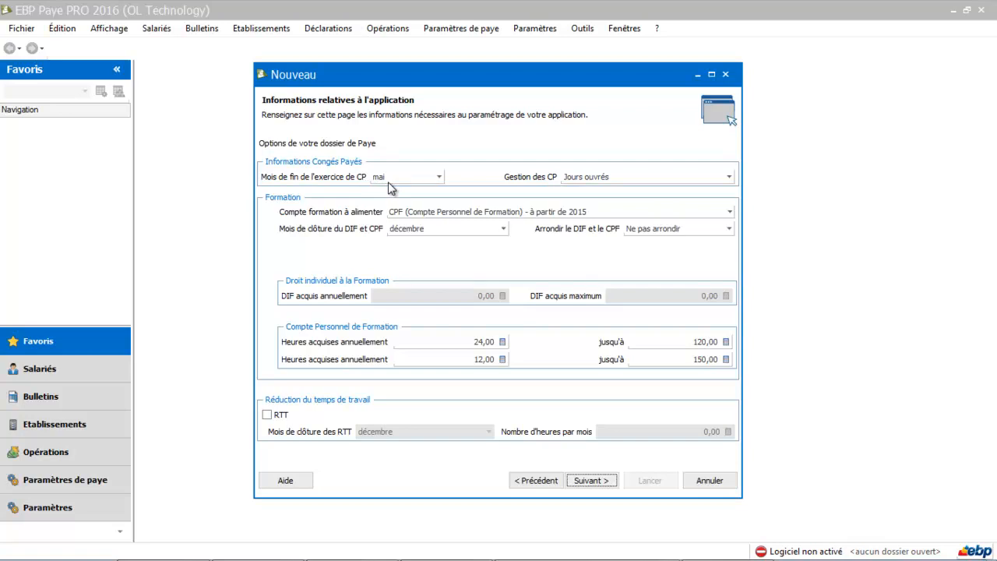
Keep paid leave counted in Jours ouvrés and continue to the options checklist.
{"action": "left_click", "coordinate": [597, 179]}
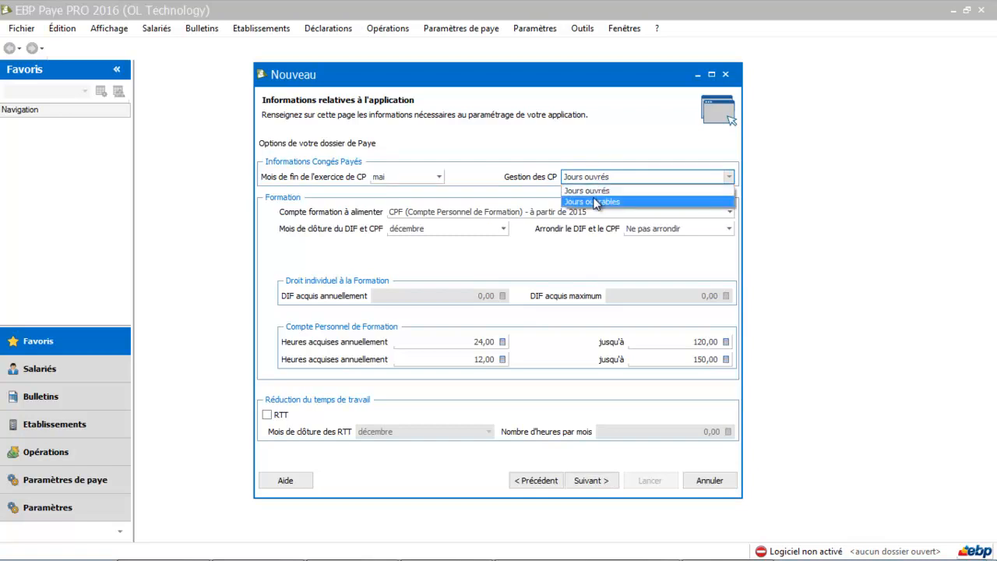
{"action": "left_click", "coordinate": [598, 194]}
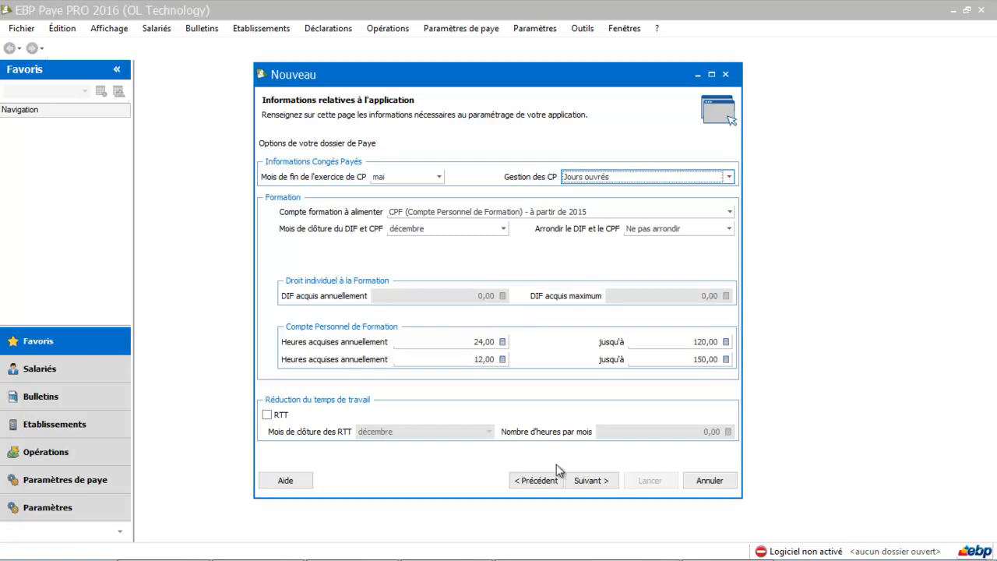
{"action": "left_click", "coordinate": [585, 481]}
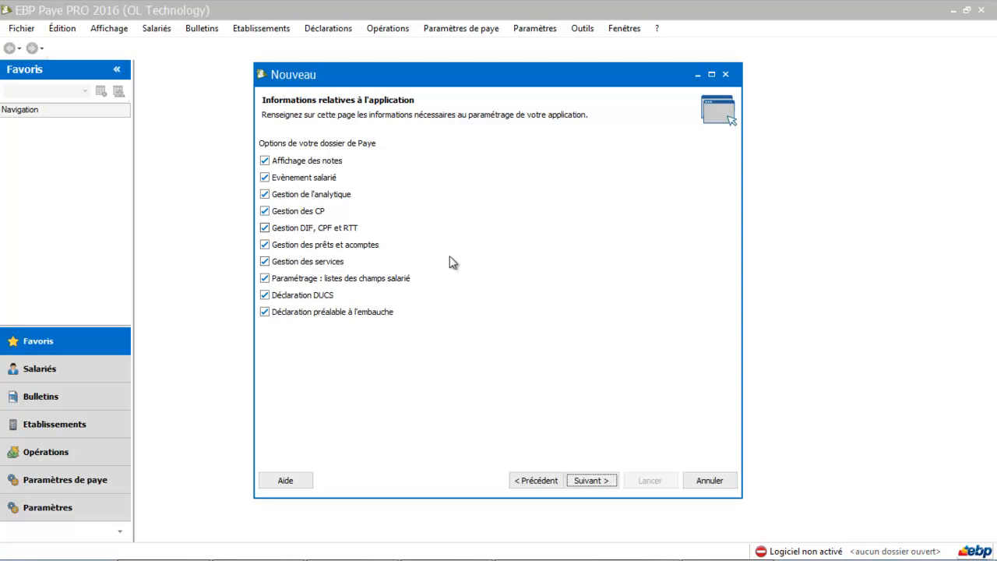
Review the settings summary and launch creation of the 'formation ebp paye 2016' folder.
{"action": "left_click", "coordinate": [590, 481]}
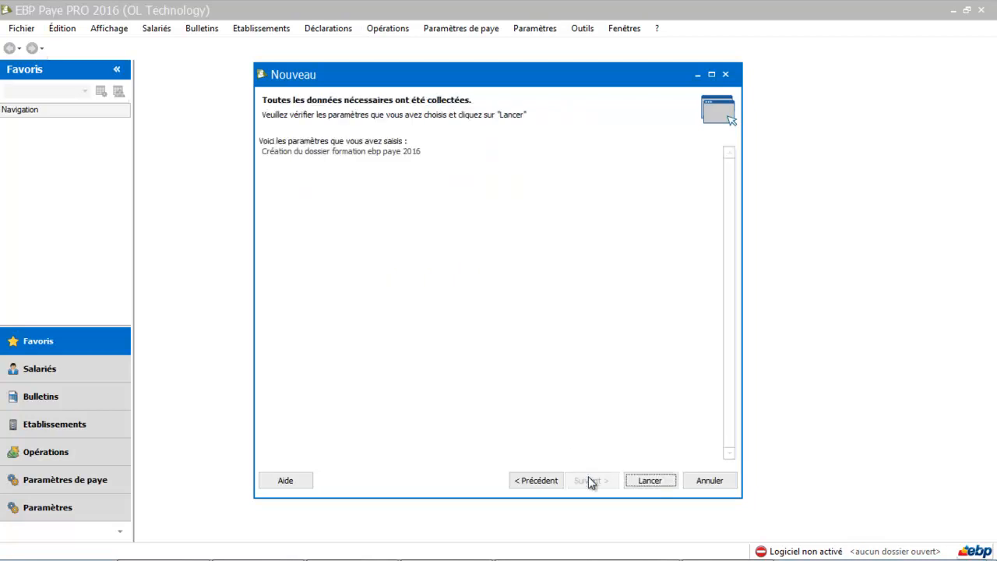
{"action": "left_click", "coordinate": [646, 483]}
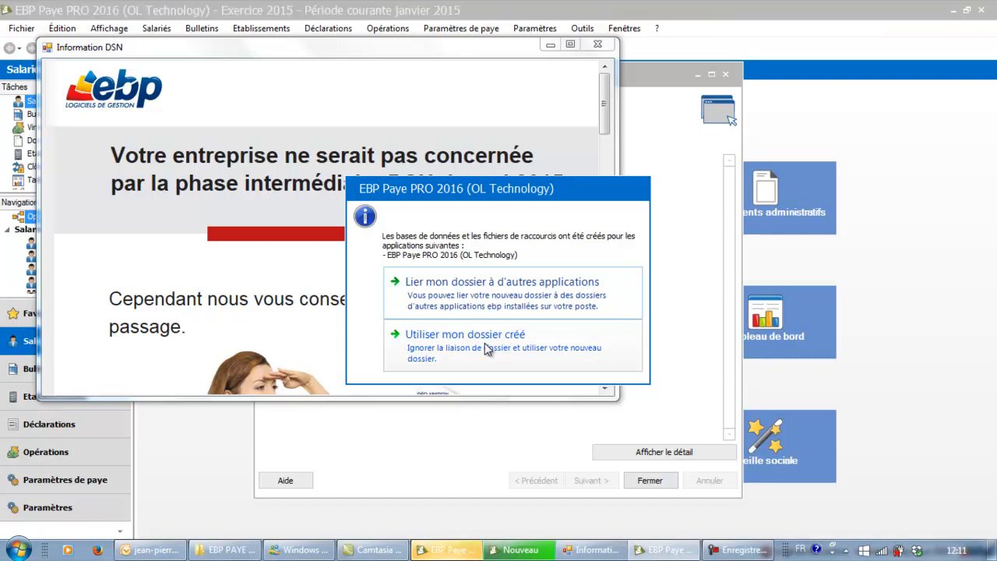
Choose 'Utiliser mon dossier créé', minimize the Information DSN window, and close the Nouveau wizard.
{"action": "left_click_drag", "start_coordinate": [508, 194], "coordinate": [736, 127]}
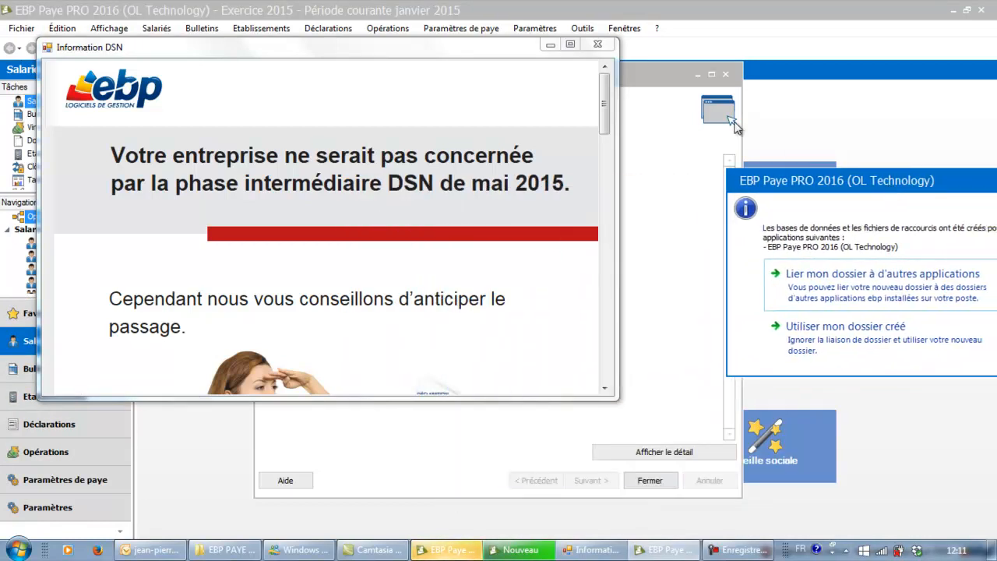
{"action": "left_click", "coordinate": [604, 85]}
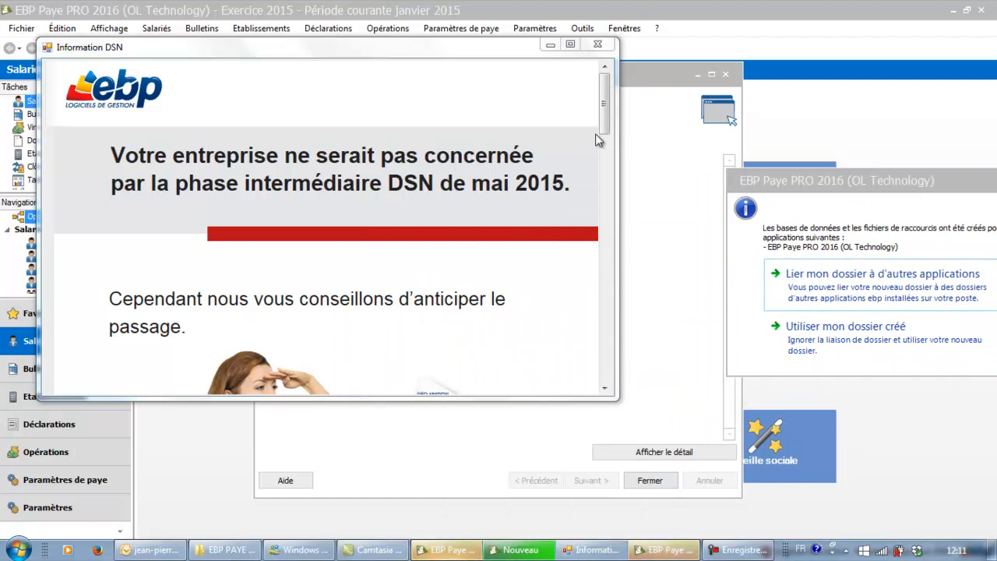
{"action": "left_click_drag", "start_coordinate": [787, 180], "coordinate": [417, 160]}
{"action": "left_click", "coordinate": [474, 316]}
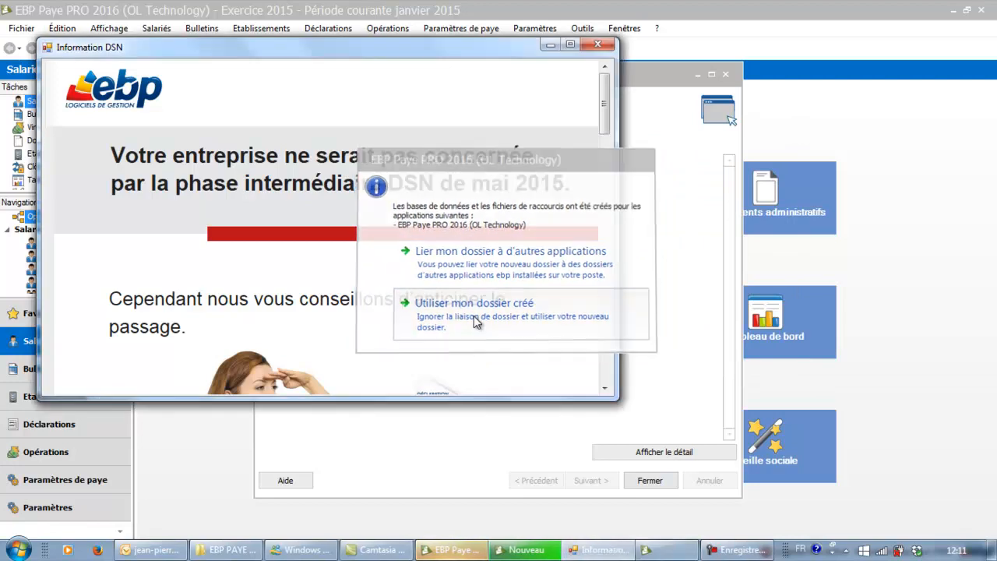
{"action": "left_click_drag", "start_coordinate": [495, 43], "coordinate": [497, 52]}
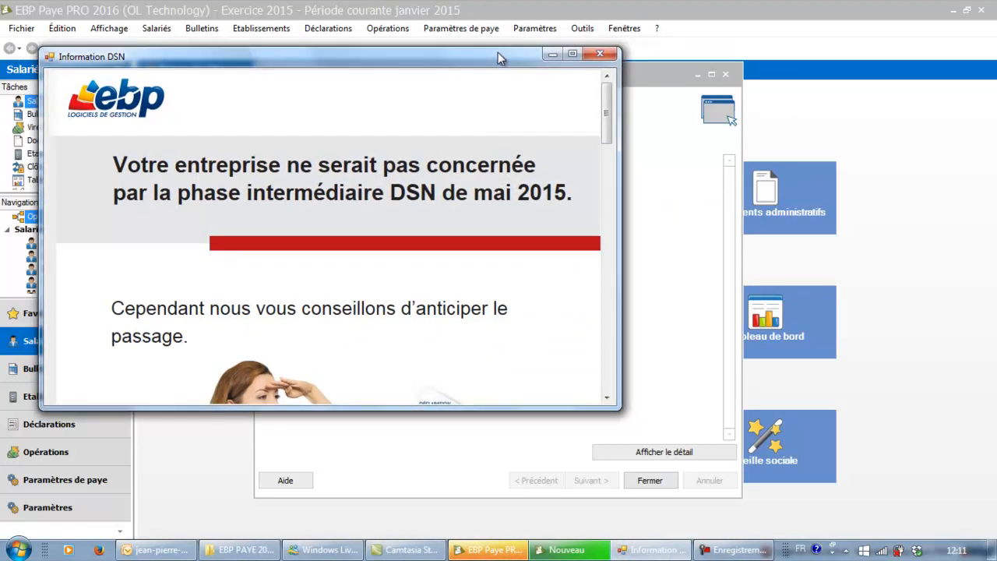
{"action": "left_click", "coordinate": [550, 56]}
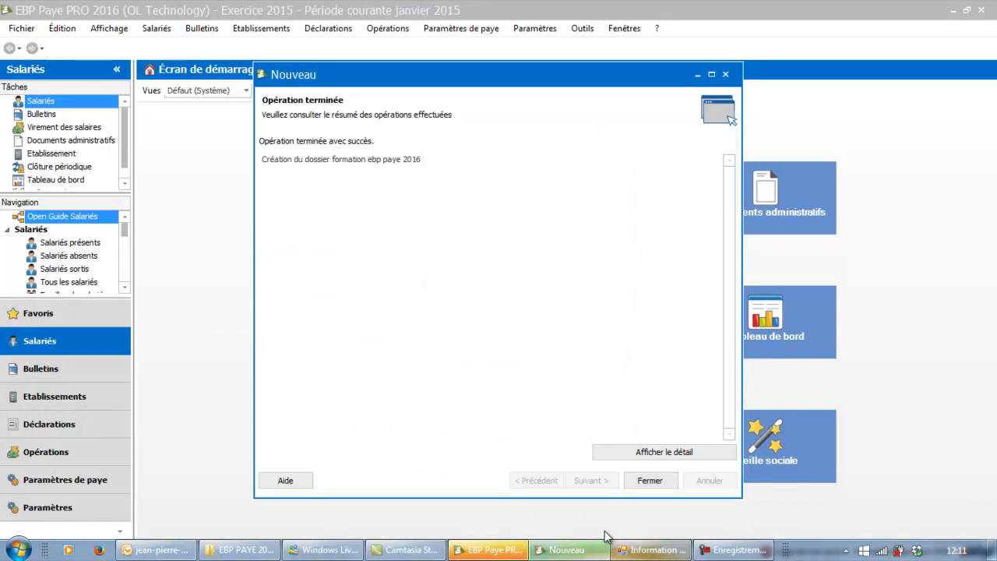
{"action": "left_click", "coordinate": [657, 480]}
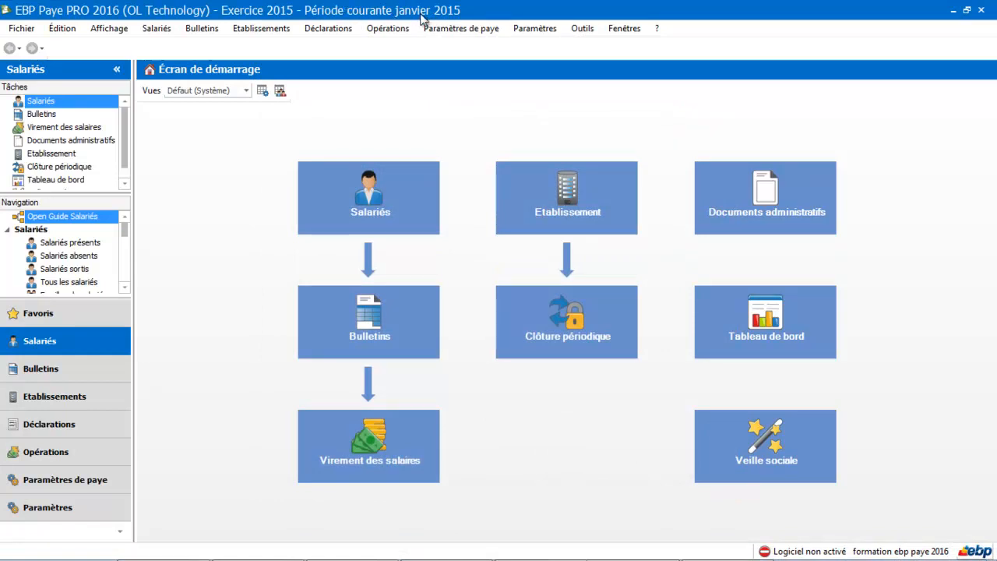
Restore the Information DSN window from the Windows taskbar.
{"action": "mouse_move", "coordinate": [546, 559]}
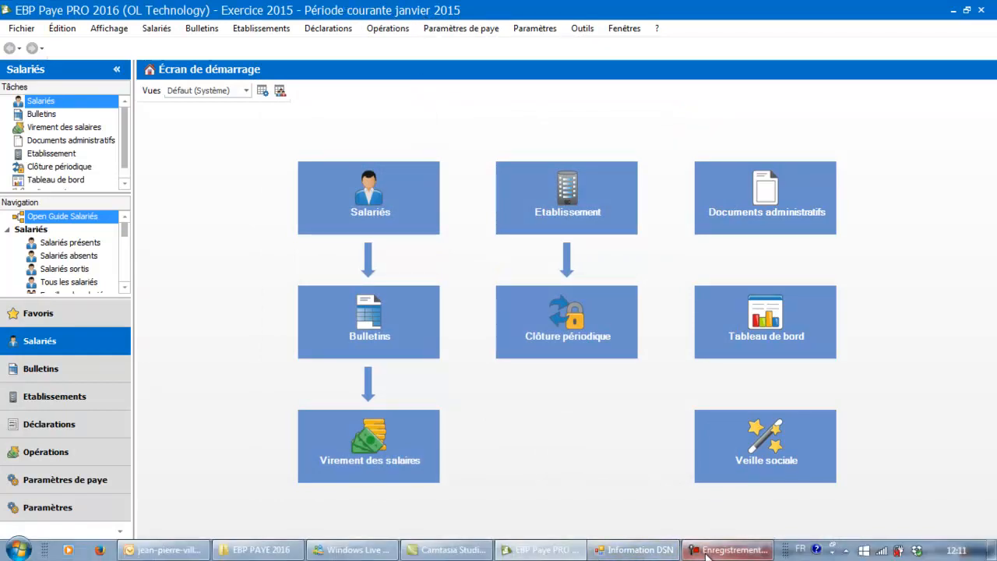
{"action": "left_click", "coordinate": [669, 554]}
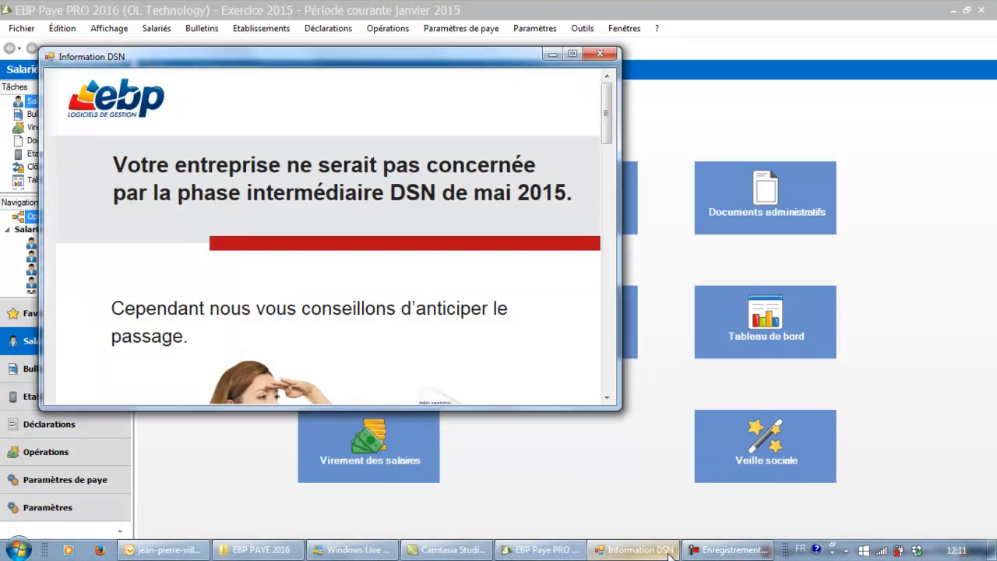
Maximize and scroll through the Information DSN notice, then close it to reveal the folder's start screen.
{"action": "left_click", "coordinate": [573, 55]}
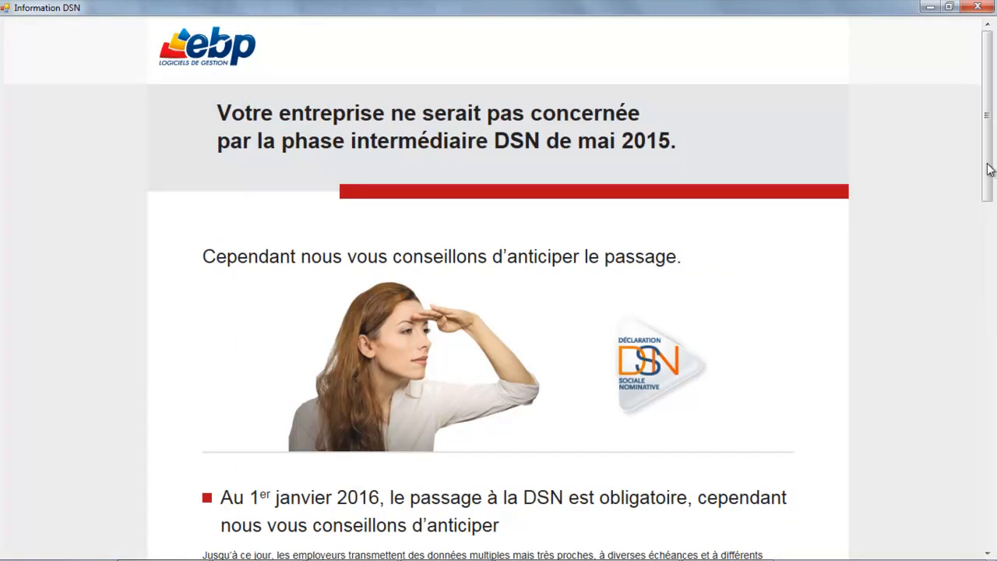
{"action": "scroll", "coordinate": [988, 267], "scroll_direction": "down", "scroll_amount": 1}
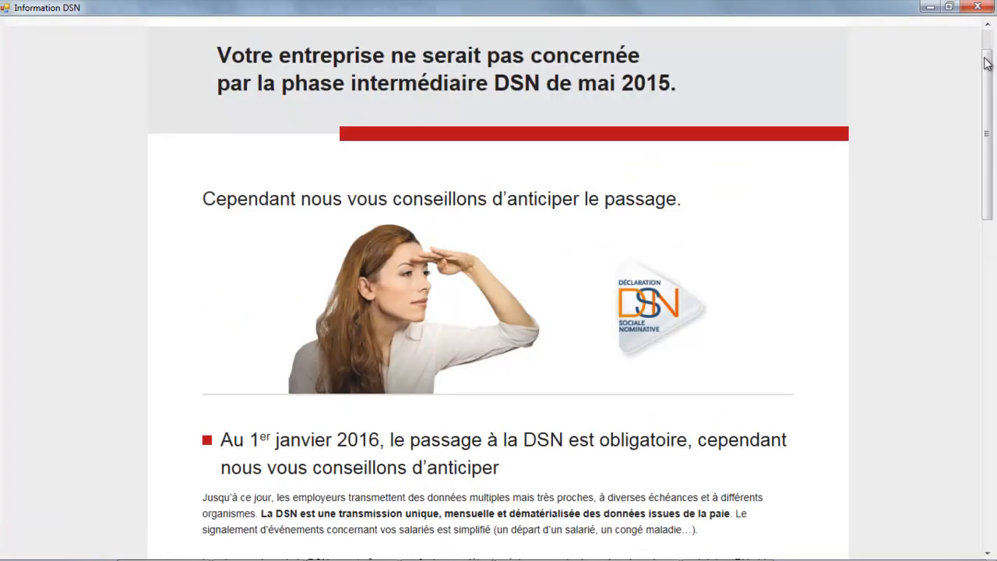
{"action": "left_click_drag", "start_coordinate": [988, 65], "coordinate": [986, 199]}
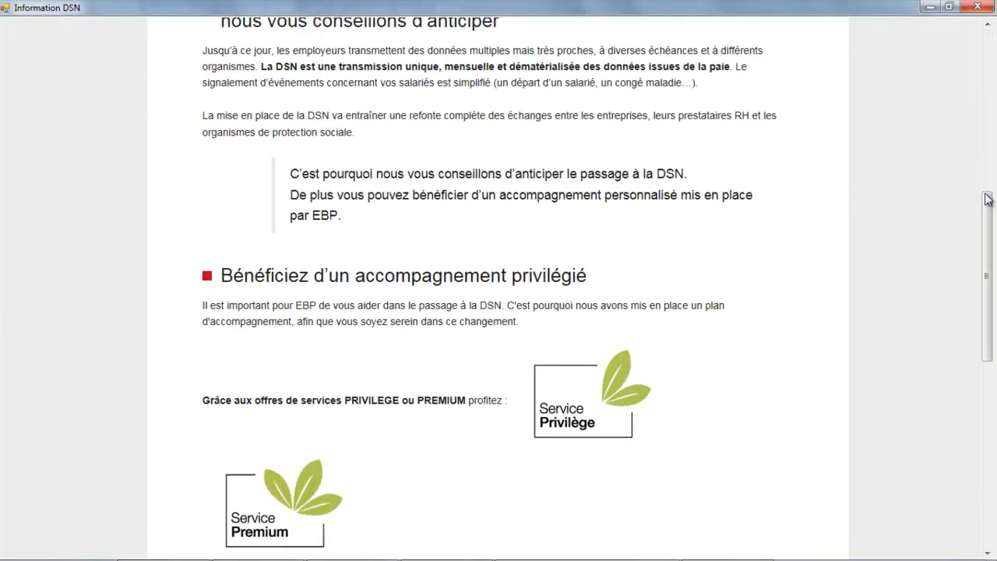
{"action": "left_click", "coordinate": [979, 6]}
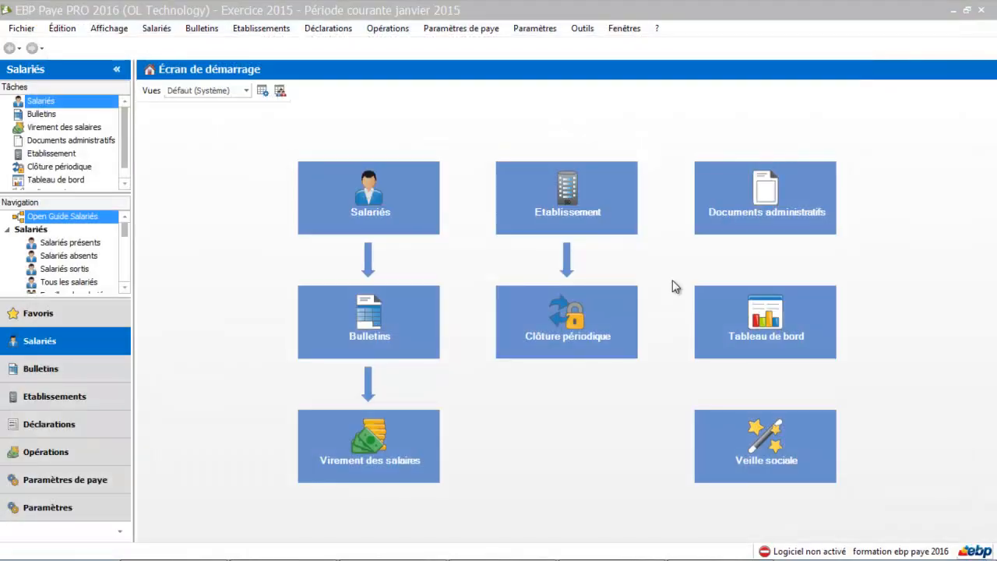